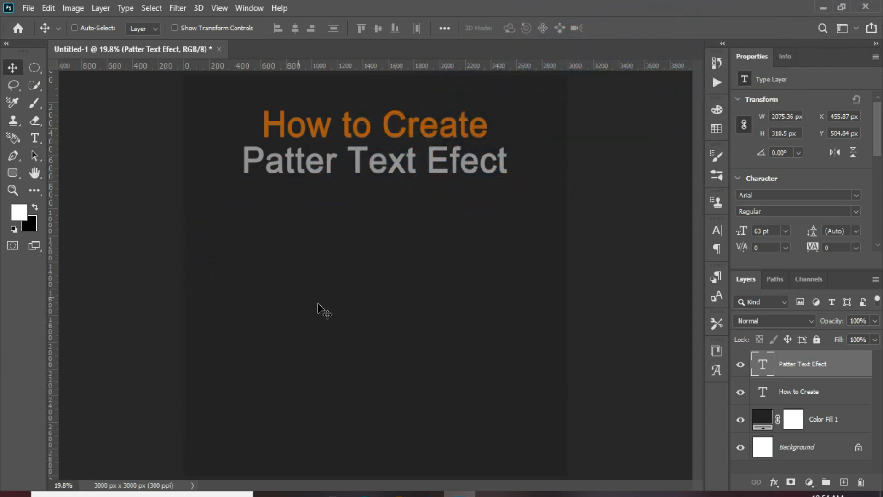
Add a text layer reading "PATTERN" below the two heading lines.
left_click(35, 137)
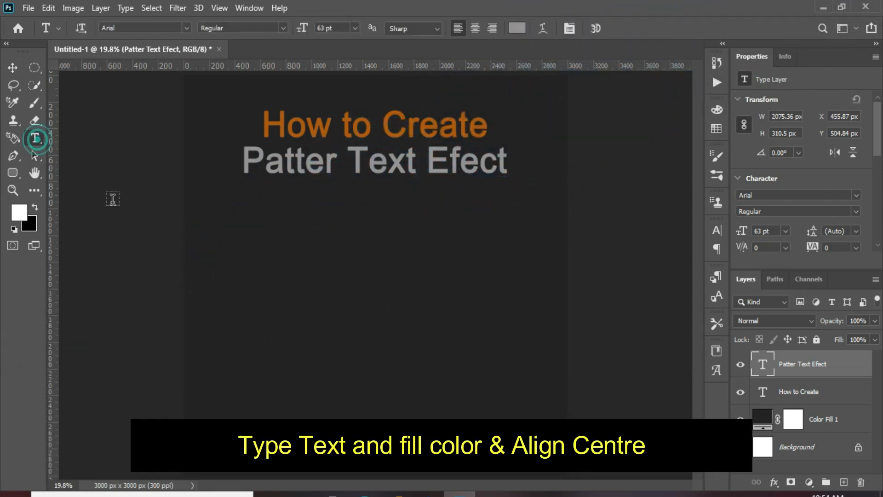
left_click(288, 338)
type("PATERN")
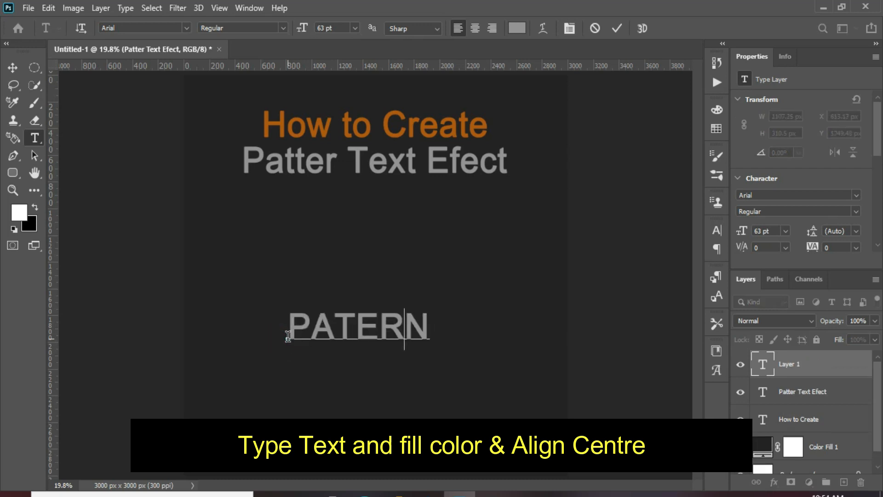
key("BackSpace")
key("BackSpace")
key("BackSpace")
type("TER")
Change the colour of the whole PATTERN text to white (ffffff).
key("ctrl+a")
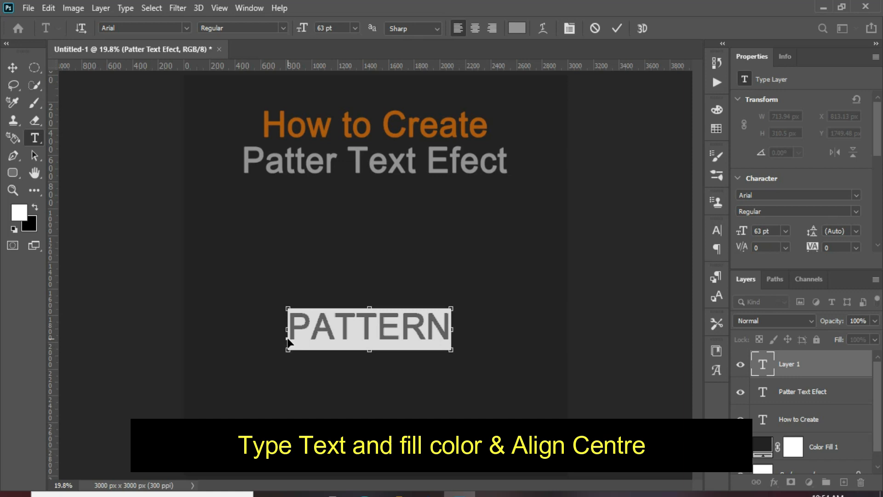
left_click(717, 231)
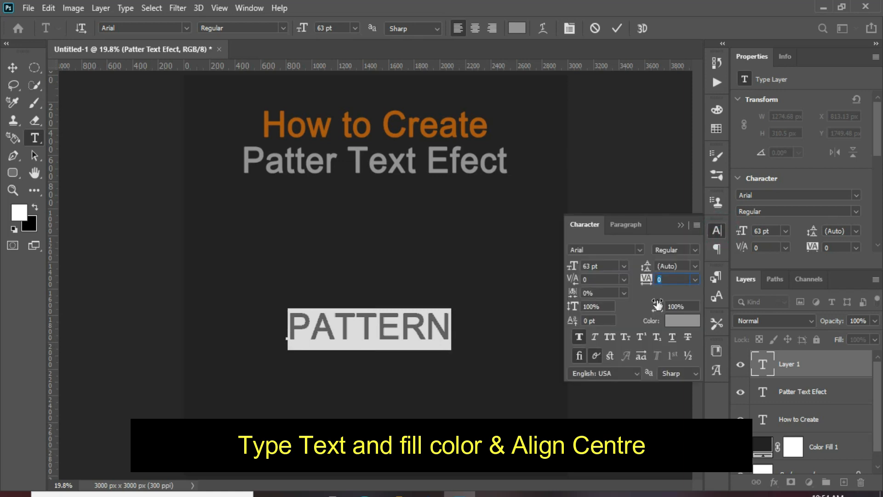
left_click(683, 320)
type("ffffff")
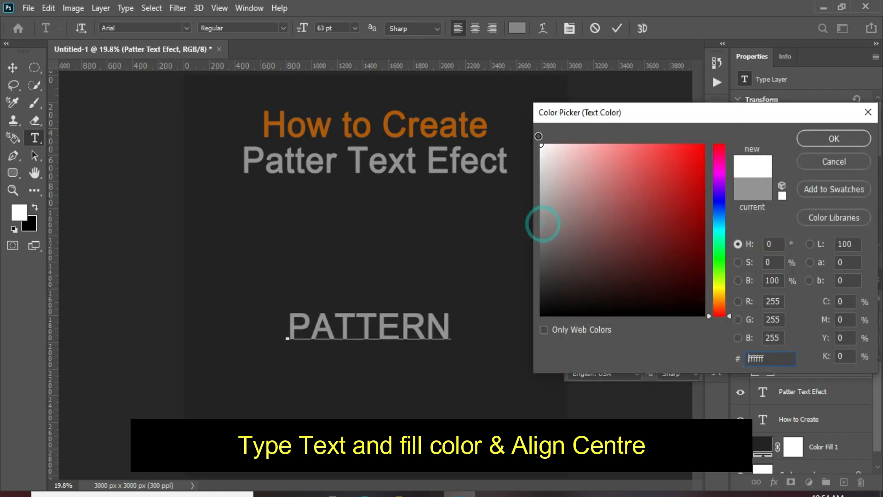
left_click(812, 138)
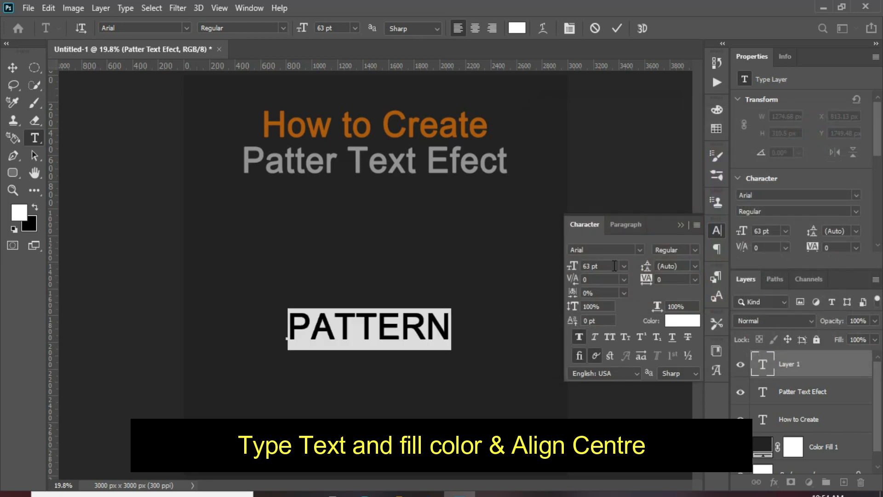
Set the font of the PATTERN text to Alba Matter Regular.
left_click(626, 251)
left_click(639, 250)
left_click(751, 37)
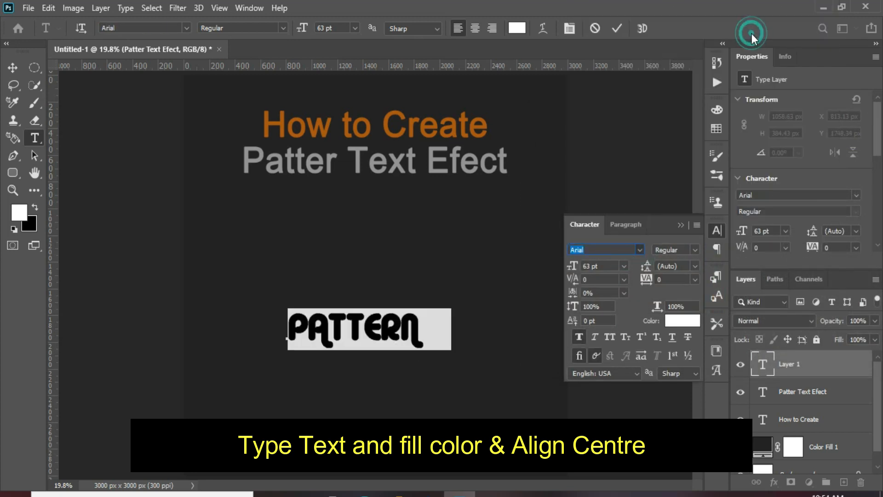
left_click(695, 251)
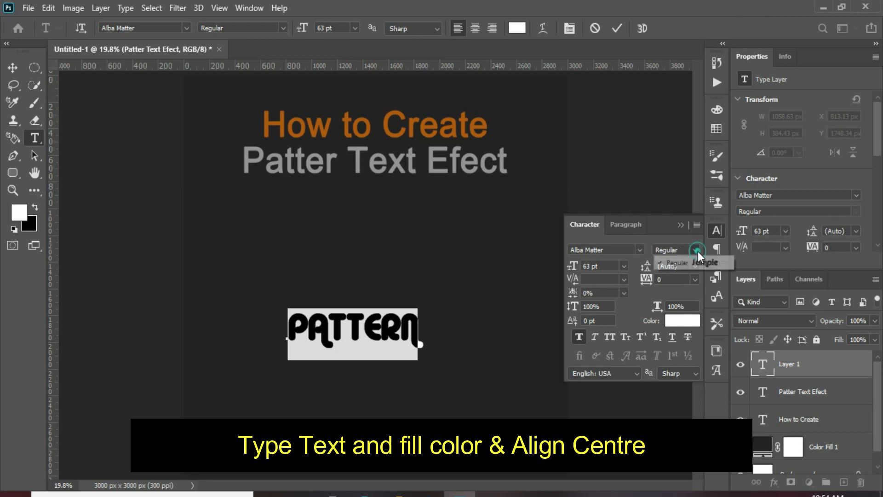
left_click(696, 250)
left_click(642, 249)
left_click(643, 249)
double_click(609, 264)
left_click(638, 250)
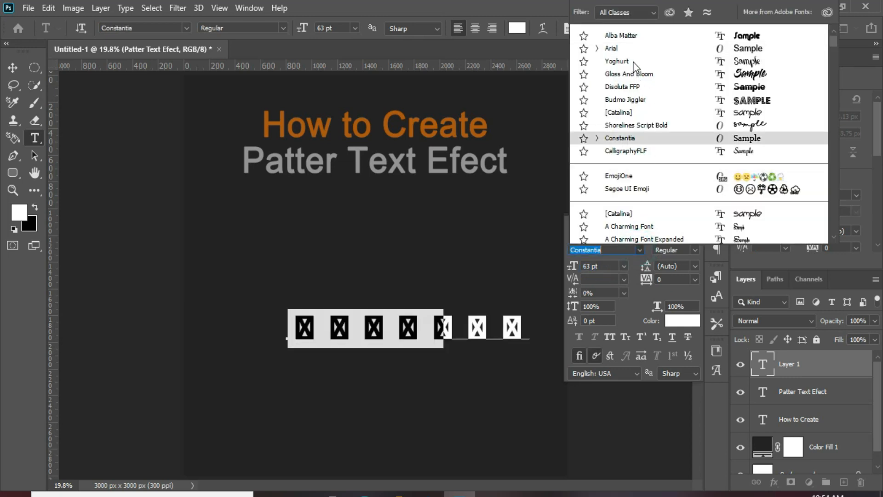
left_click(630, 40)
Set the PATTERN text's font size to 120 pt and its tracking to 240.
double_click(593, 265)
type("120")
left_click_drag(645, 280, 664, 267)
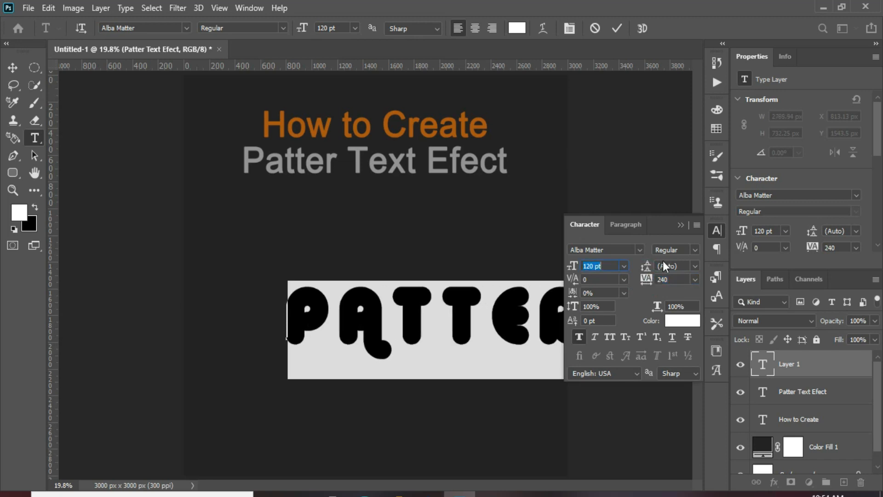
left_click(682, 225)
Centre the PATTERN text horizontally and vertically on the canvas.
left_click(13, 68)
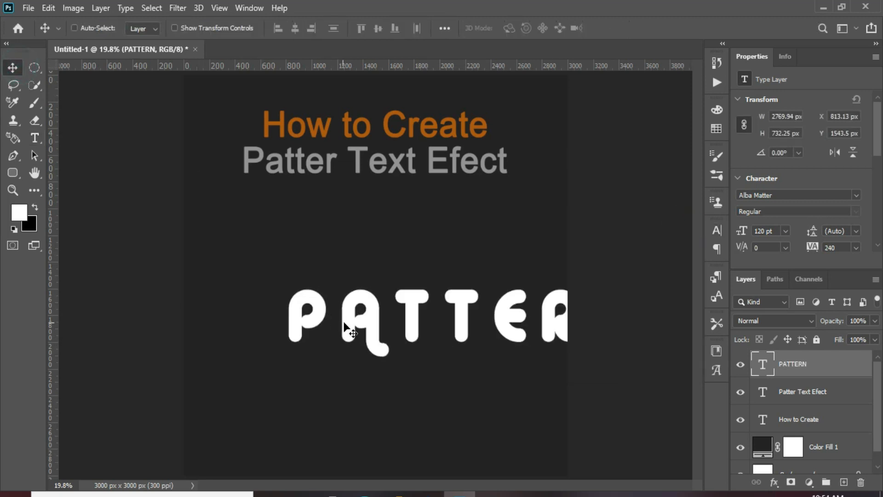
key("ctrl+a")
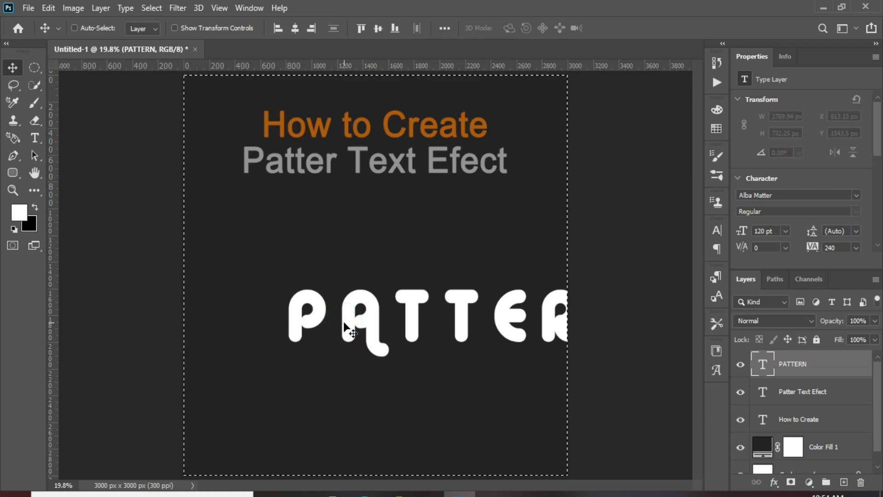
left_click(294, 28)
left_click(378, 28)
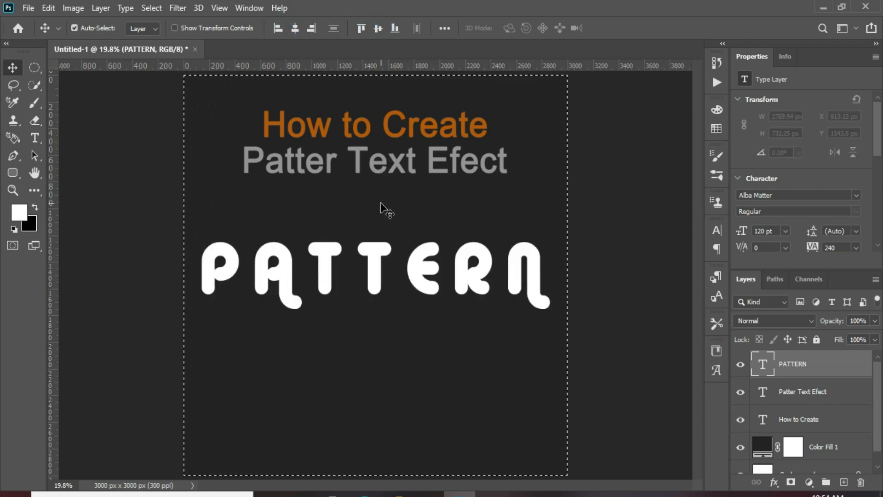
key("ctrl+d")
Duplicate the PATTERN text layer and rasterize the original one.
left_click(814, 362)
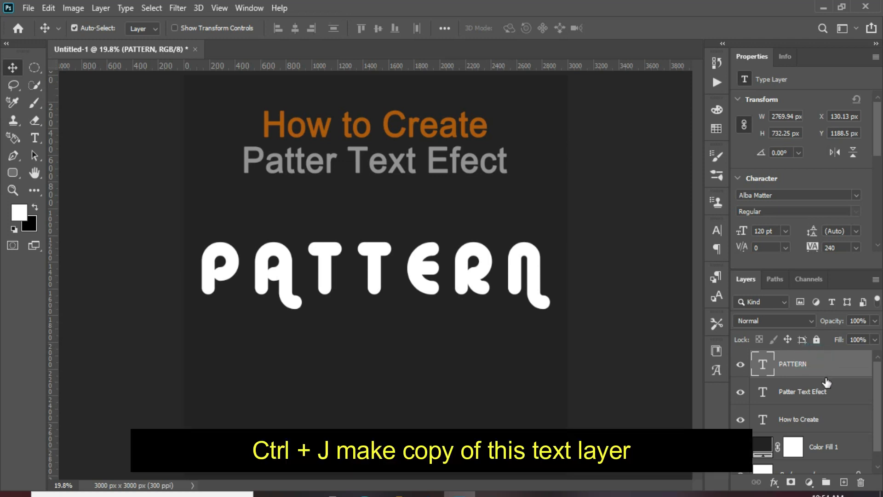
key("ctrl+j")
left_click(812, 395)
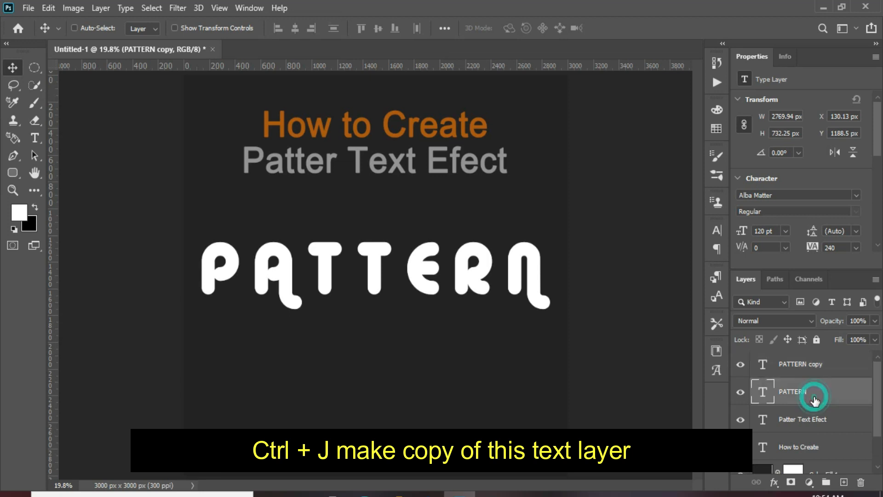
right_click(811, 395)
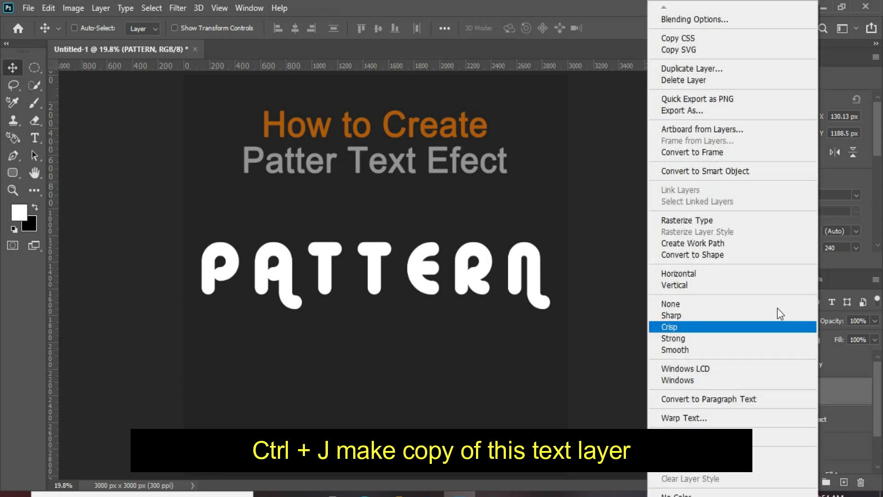
left_click(709, 222)
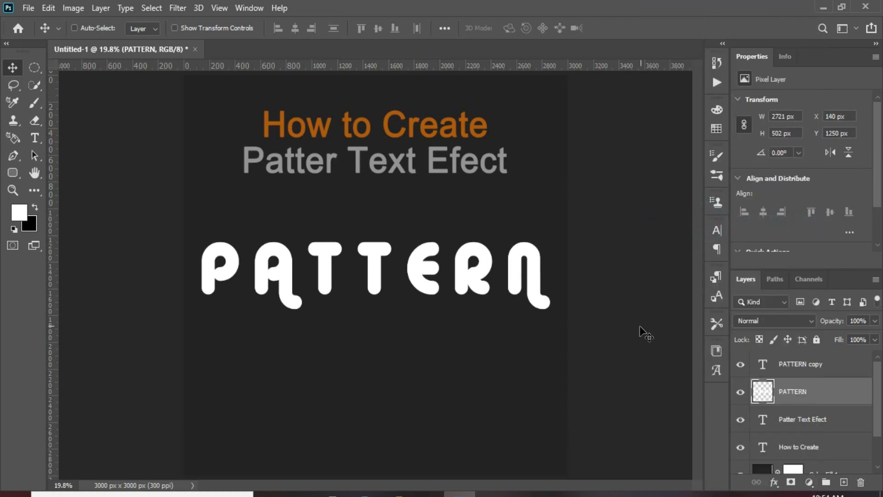
With the PATTERN copy layer selected, draw a closed Pen path zigzagging across the middle of the letters and enclosing their lower half.
left_click(788, 363)
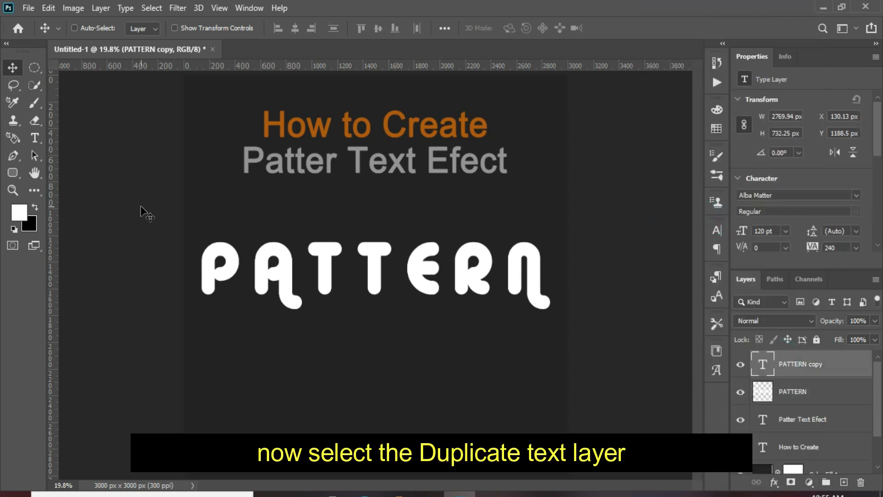
left_click(13, 155)
left_click(190, 252)
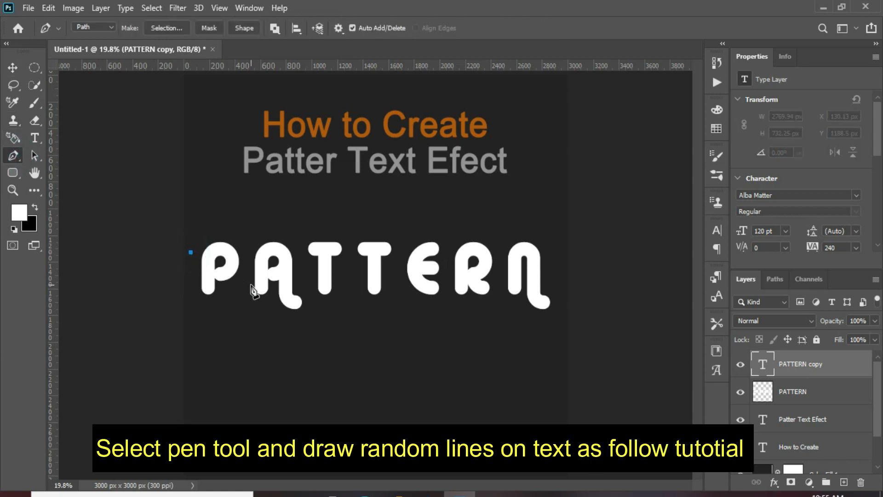
left_click(239, 274)
left_click(299, 271)
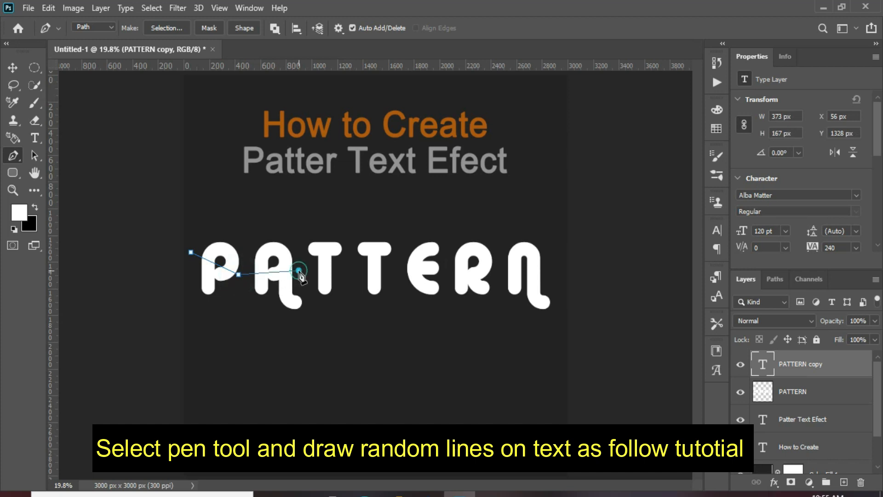
left_click(341, 263)
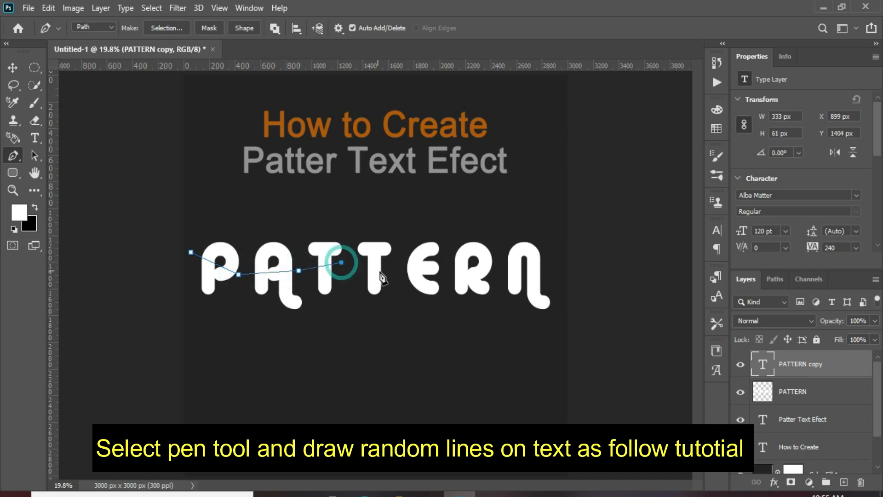
left_click(388, 274)
left_click(445, 264)
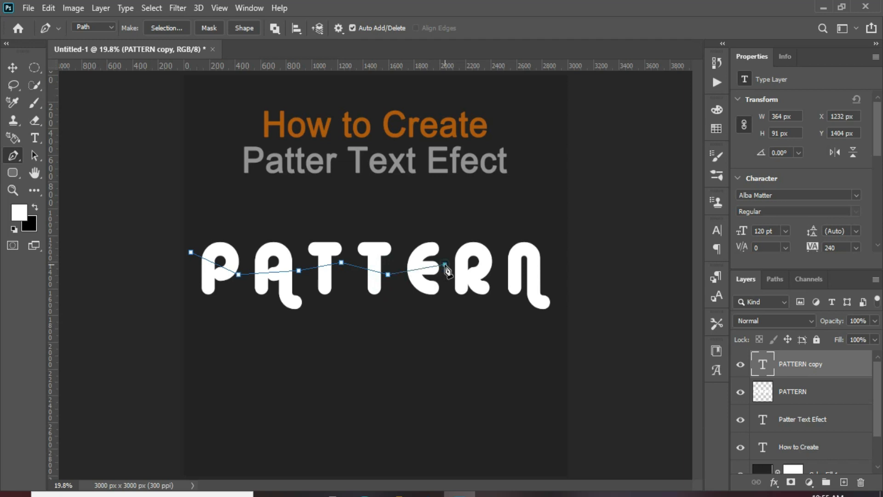
left_click(492, 278)
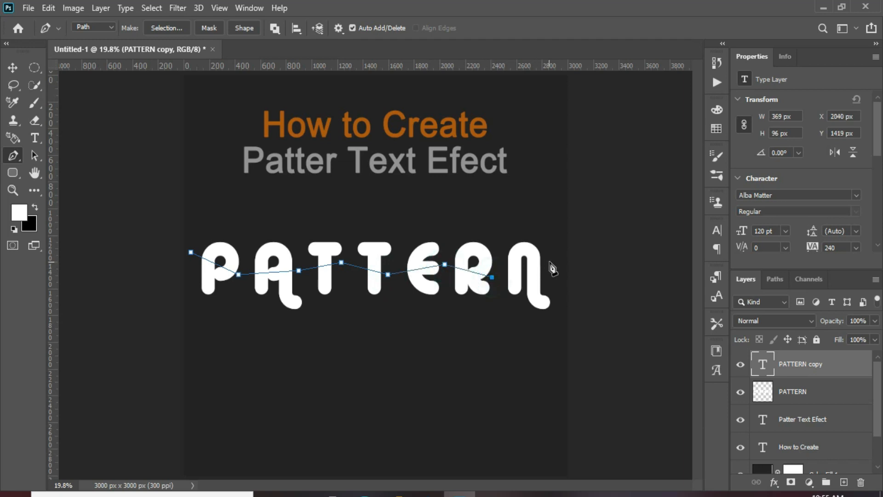
left_click(557, 266)
left_click(557, 316)
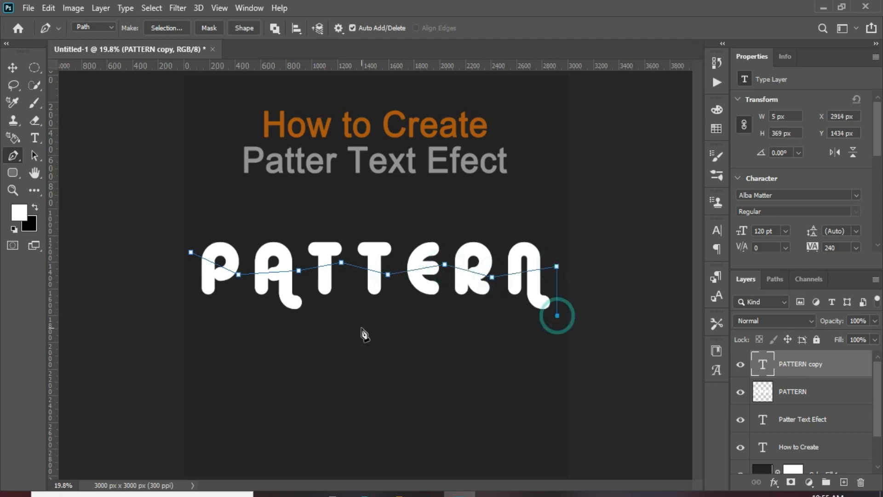
left_click(302, 325)
left_click(240, 322)
left_click(206, 316)
left_click(193, 280)
left_click(190, 253)
Convert the path to a selection and add it as a layer mask on PATTERN copy, checking the masked letters on their own.
key("ctrl+Return")
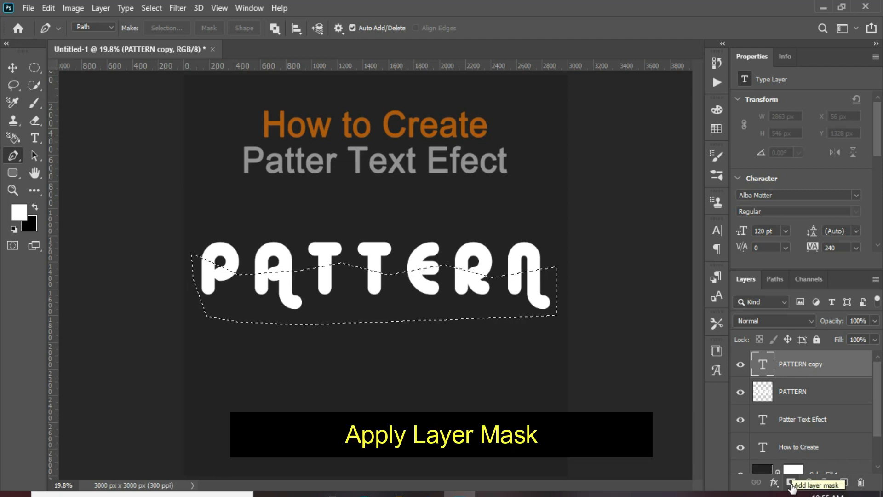
left_click(791, 483)
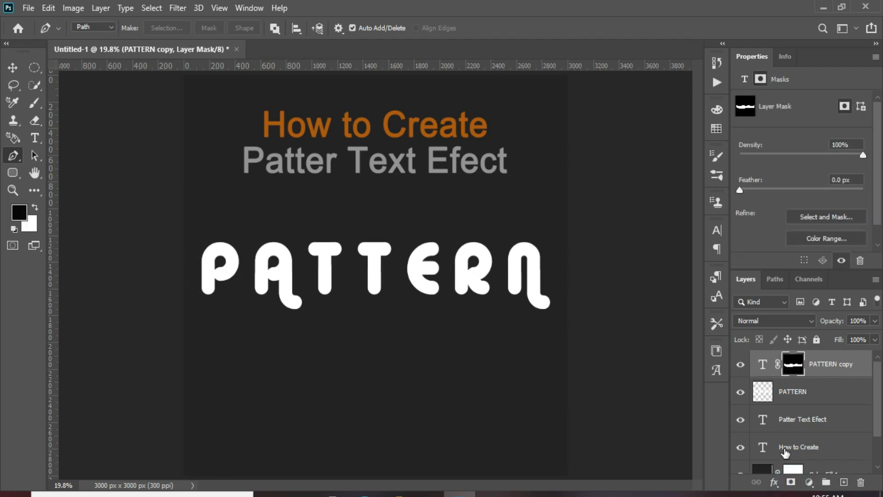
left_click(742, 395)
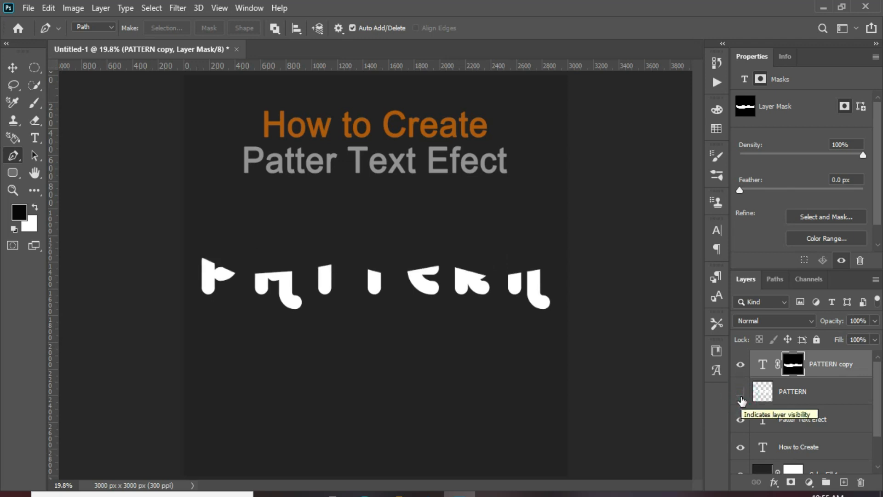
left_click(741, 394)
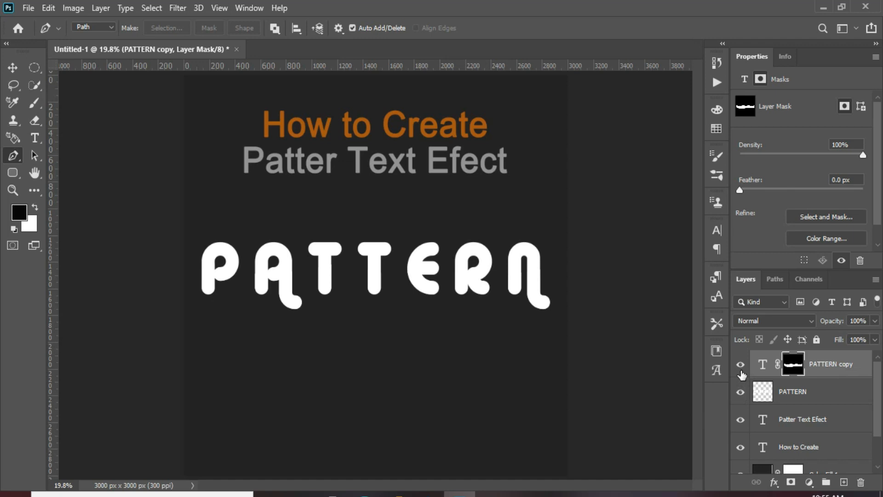
Hide PATTERN copy and delete the area enclosed by the work path from the rasterized PATTERN layer.
left_click(741, 370)
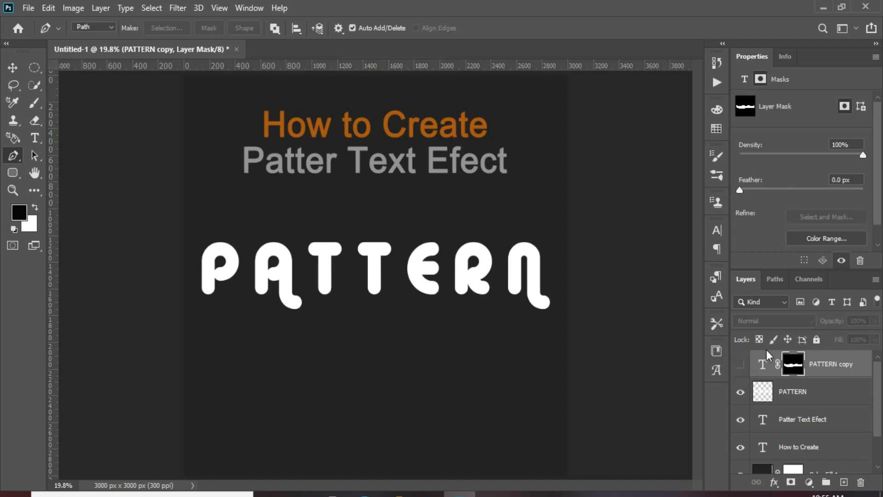
left_click(775, 279)
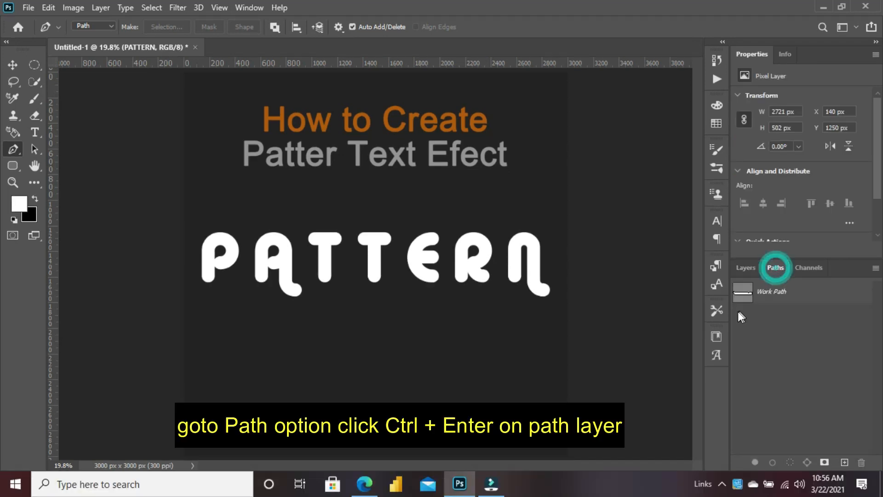
left_click(743, 298, "ctrl")
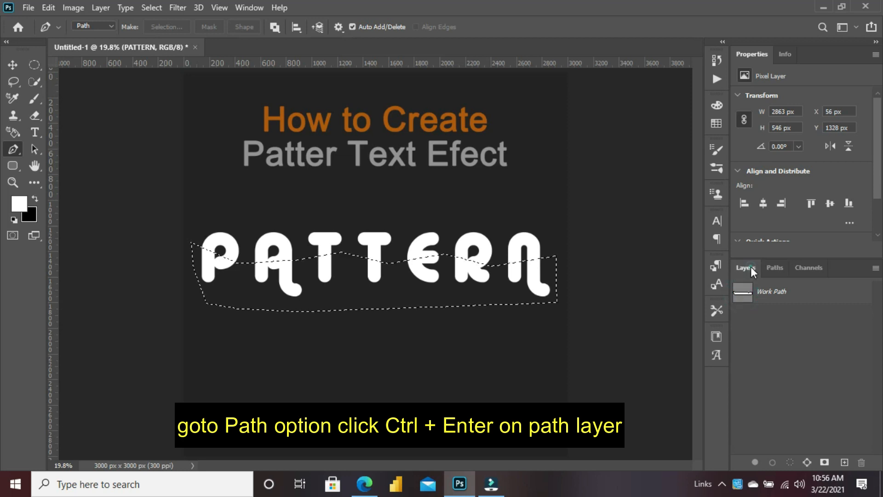
left_click(751, 266)
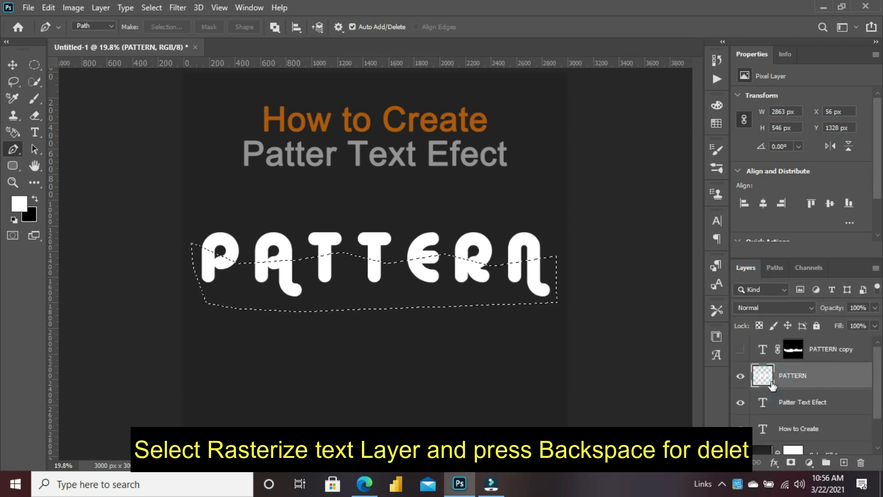
key("BackSpace")
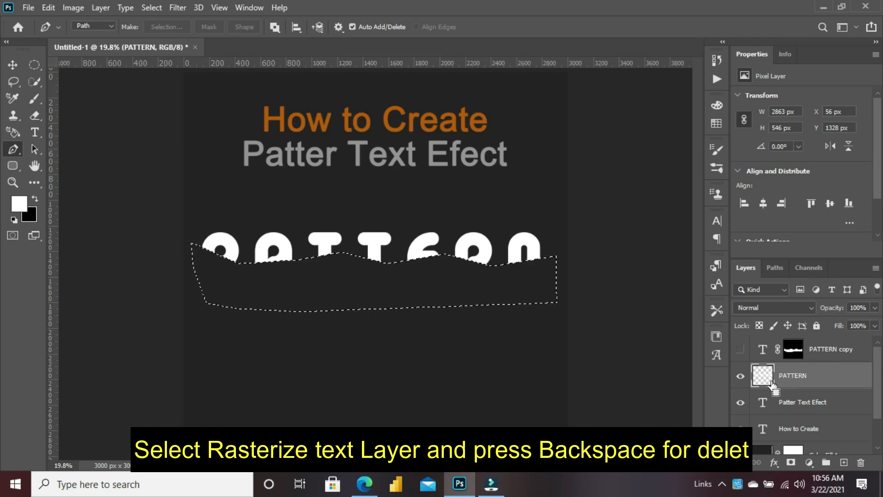
key("ctrl+d")
Make the PATTERN copy layer visible again and check the two letter halves by toggling layer visibility.
left_click(738, 350)
left_click(738, 351)
left_click(738, 350)
left_click(738, 377)
left_click(737, 377)
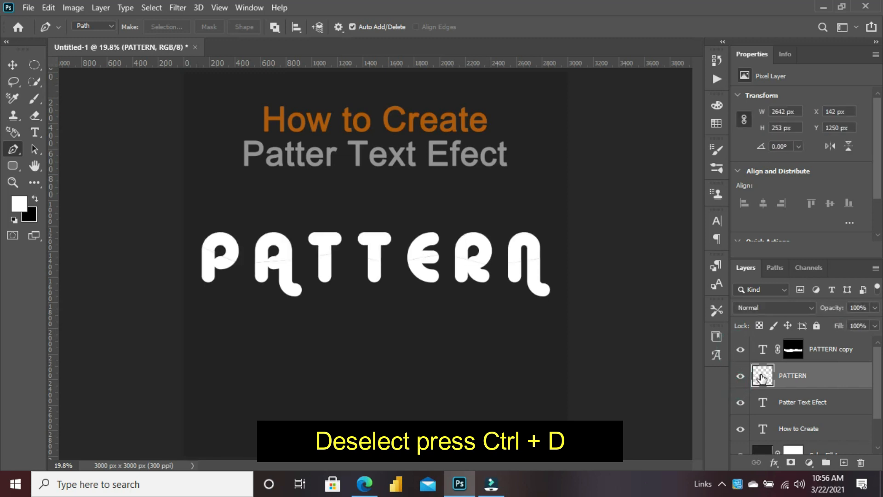
Add a Pattern Overlay effect to the PATTERN layer using the vertical line pattern listed below the squidfingers 2 folder.
double_click(861, 373)
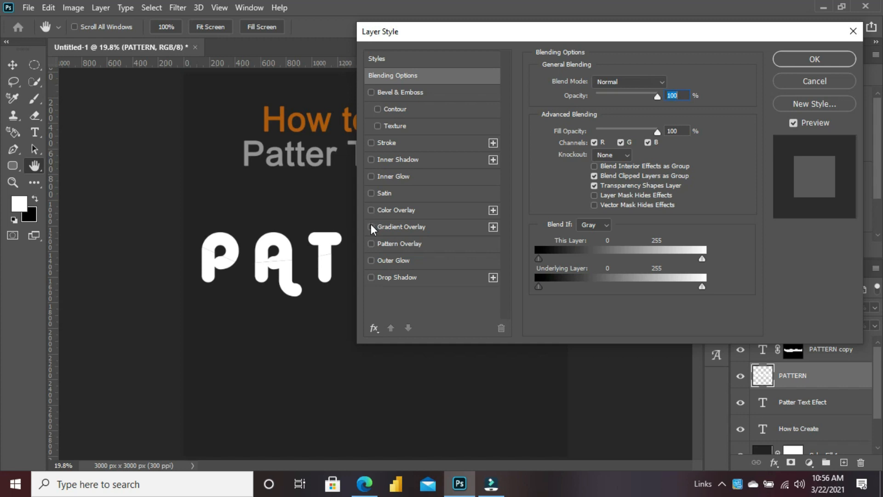
left_click(370, 244)
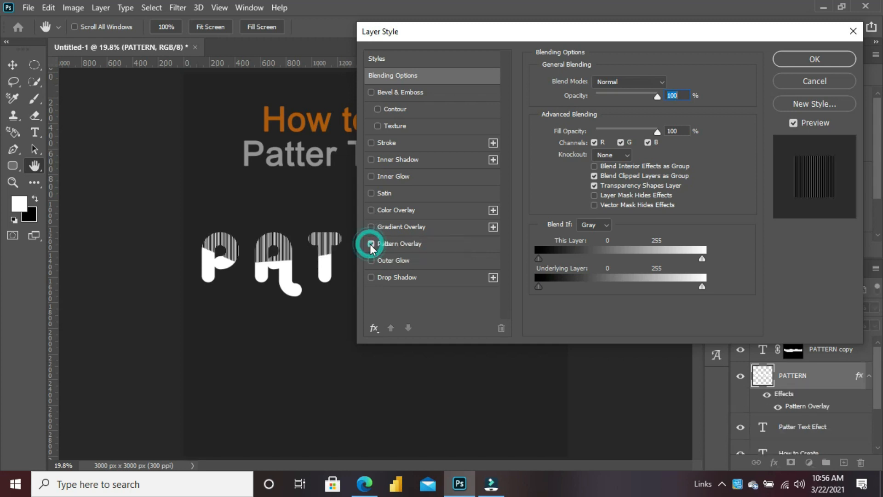
left_click(444, 244)
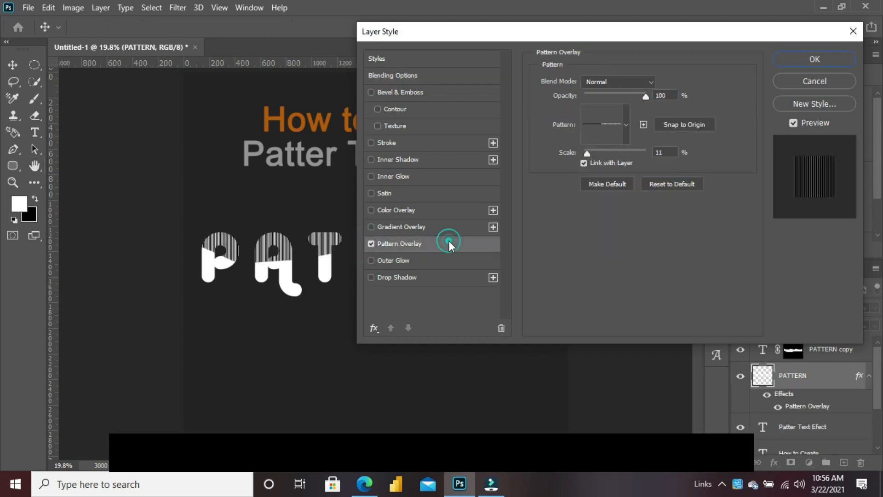
left_click(625, 124)
left_click(542, 223)
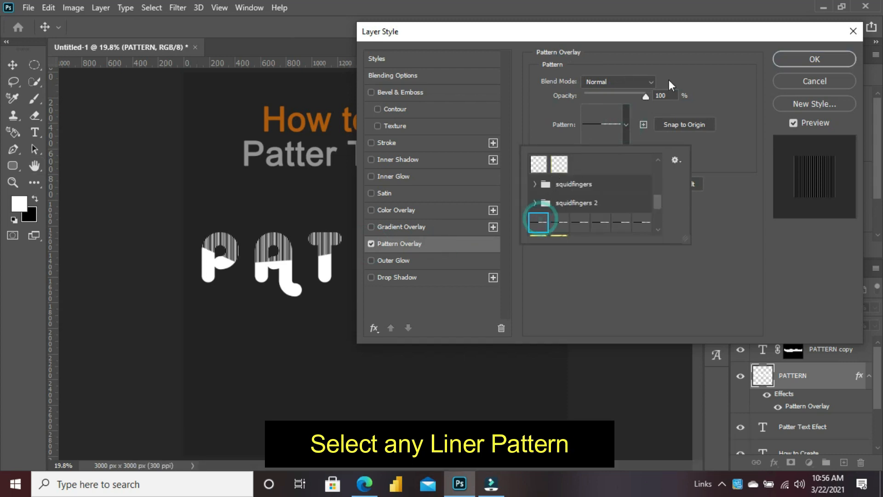
left_click(685, 20)
Set the PATTERN layer's Pattern Overlay scale to 20% and apply the layer style.
left_click(659, 153)
key("Down")
key("Down")
key("Up")
key("Up")
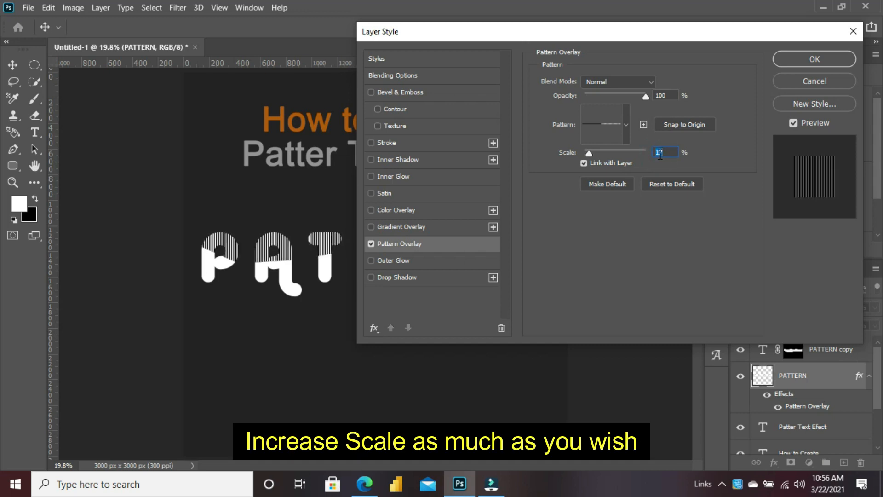
key("Up")
key("Up")
key("Up")
key("Up")
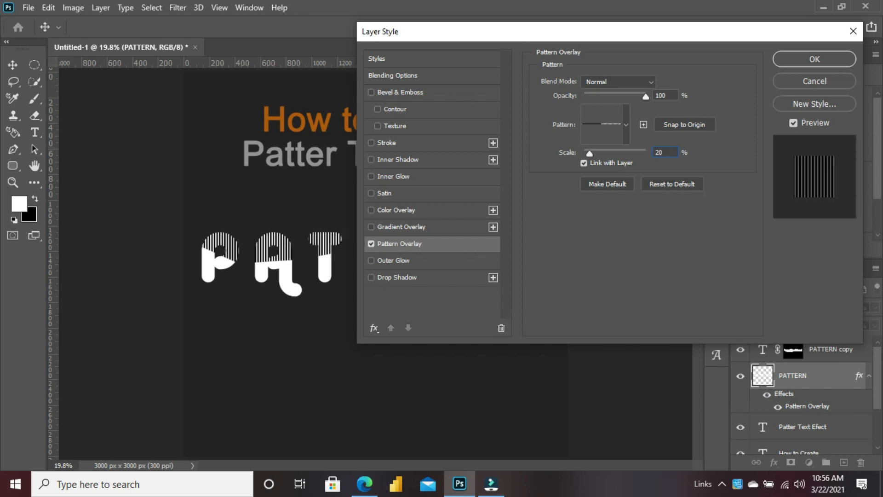
left_click(799, 59)
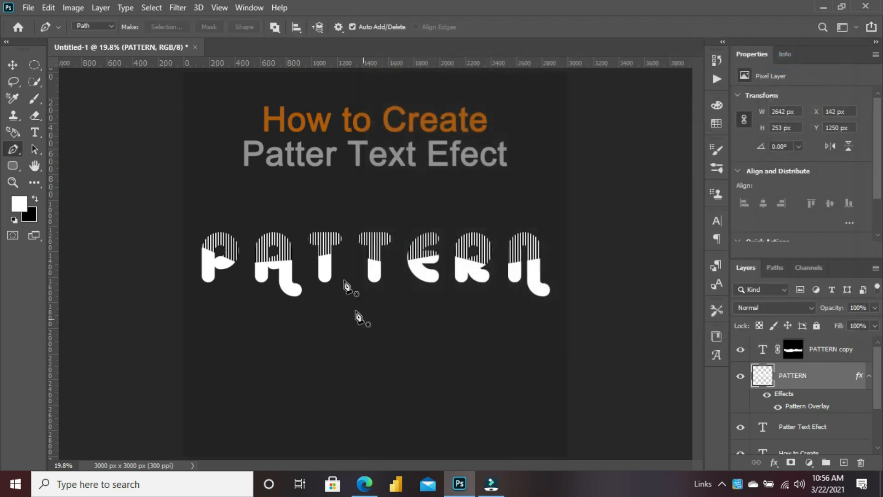
Nudge the PATTERN copy layer up slightly with the Move tool so the solid lower half meets the striped upper half.
left_click(13, 65)
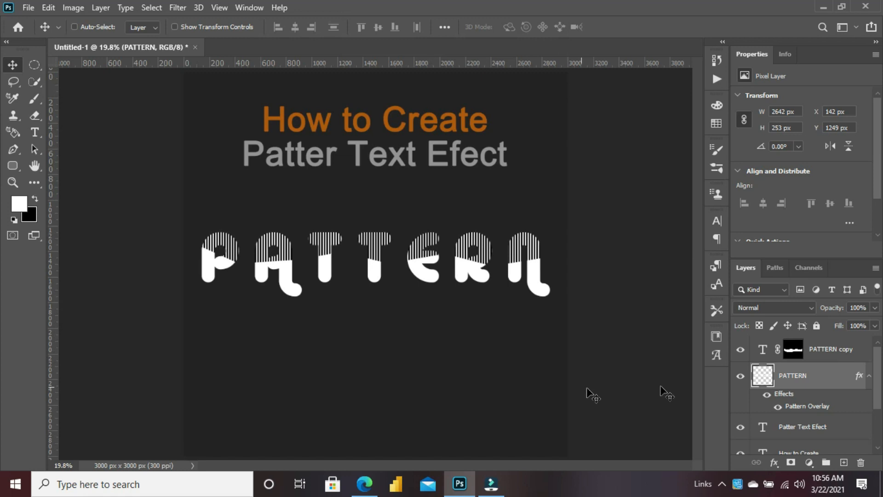
left_click(818, 351)
key("Up")
key("Up")
key("Up")
key("Up")
key("Up")
key("Up")
key("Up")
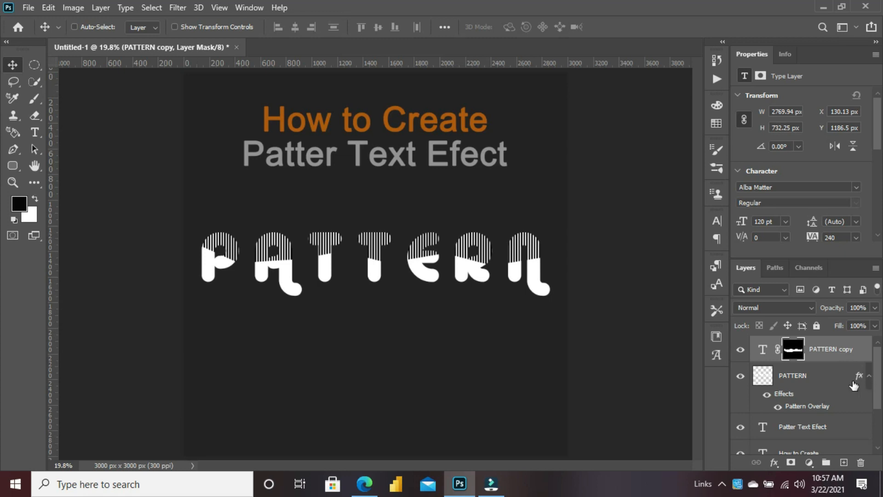
Add a drop shadow to the PATTERN layer with 100% opacity, 25 px distance, 13% spread and 13 px size.
double_click(859, 377)
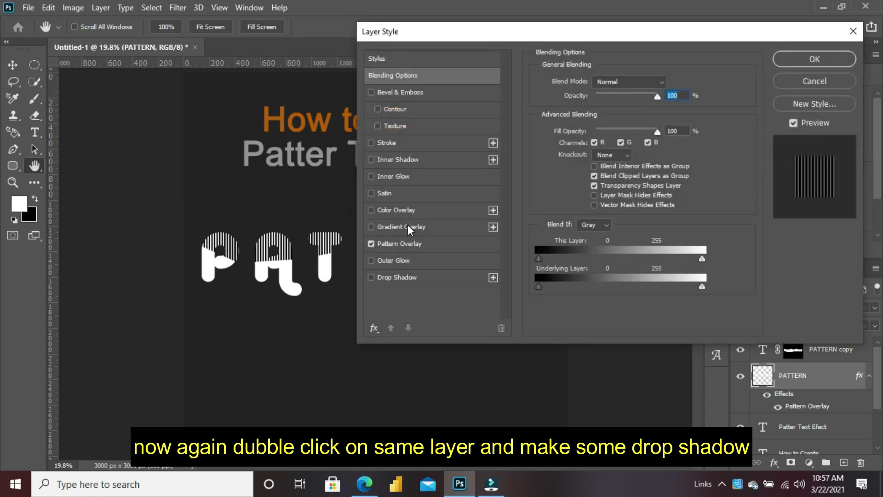
left_click(407, 277)
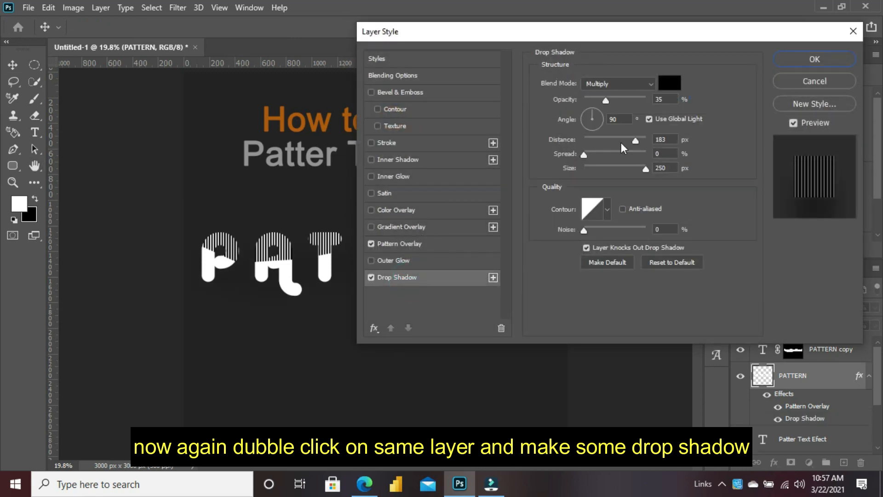
left_click_drag(606, 97, 646, 98)
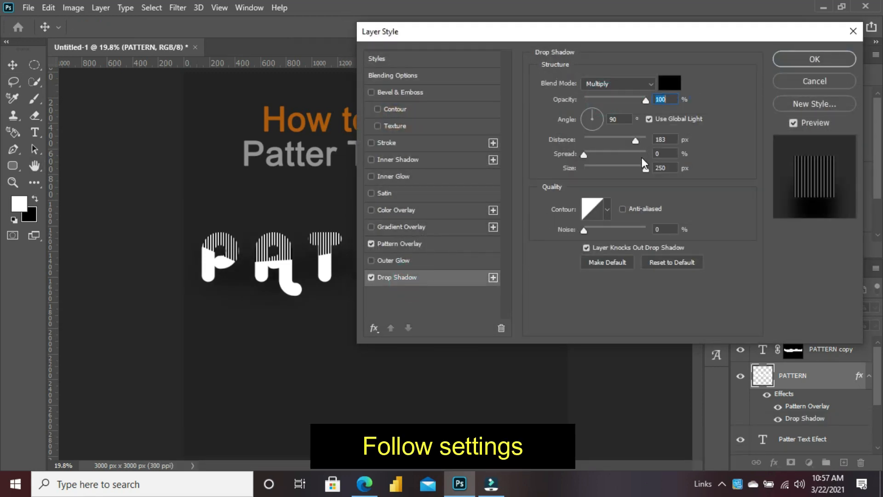
left_click_drag(630, 140, 590, 141)
left_click_drag(643, 168, 591, 169)
left_click_drag(657, 32, 803, 18)
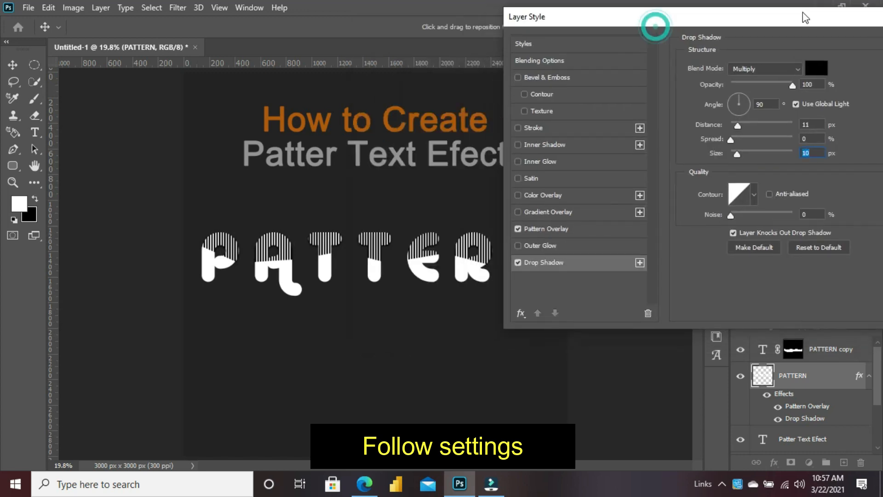
mouse_move(736, 138)
left_mouse_down()
mouse_move(740, 127)
mouse_move(749, 154)
mouse_move(747, 126)
mouse_move(755, 153)
mouse_move(739, 154)
left_mouse_up()
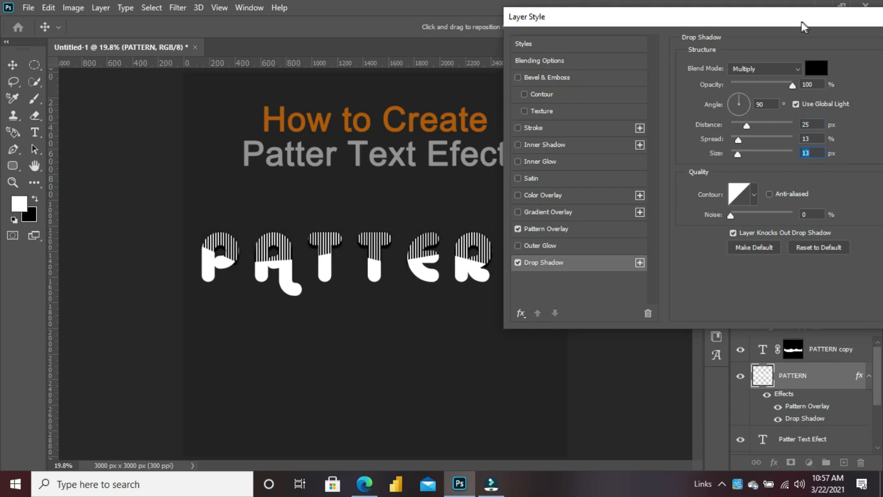
left_click_drag(802, 23, 731, 22)
left_click(804, 37)
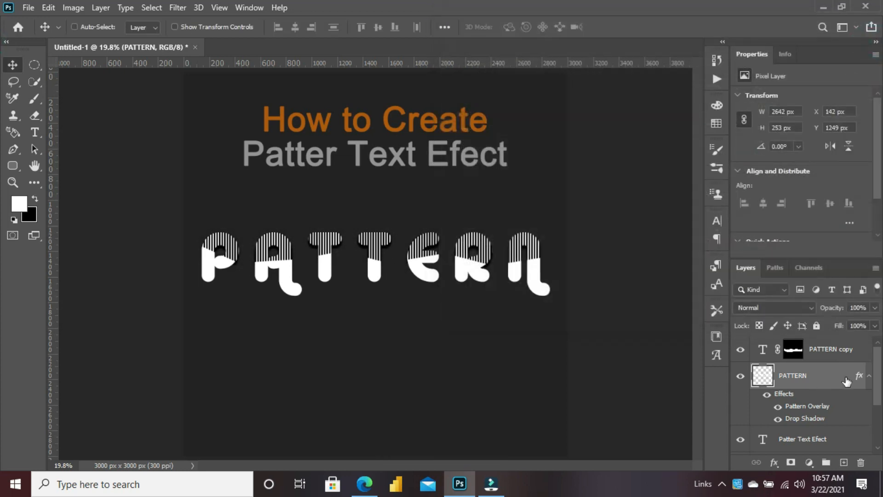
Apply the same drop shadow to the PATTERN copy layer, with 100% opacity, 25 px distance, 13% spread and 13 px size.
left_click(866, 357)
double_click(793, 354)
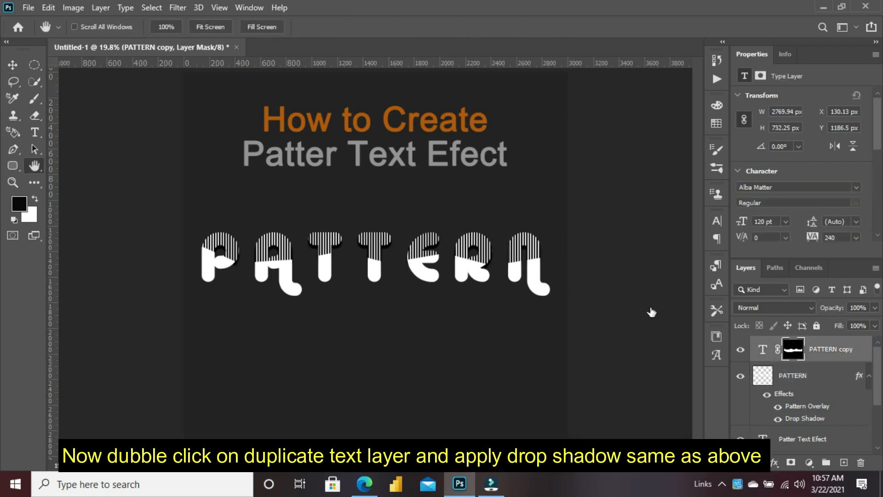
left_click(437, 266)
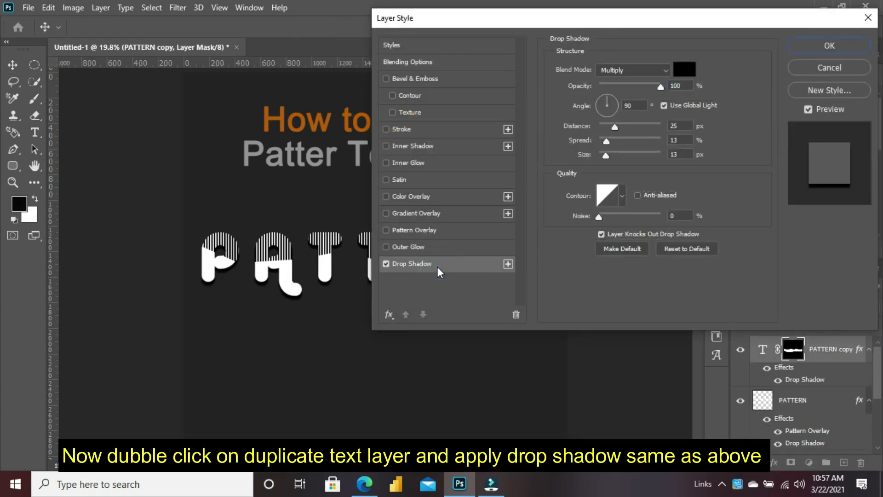
left_click(859, 48)
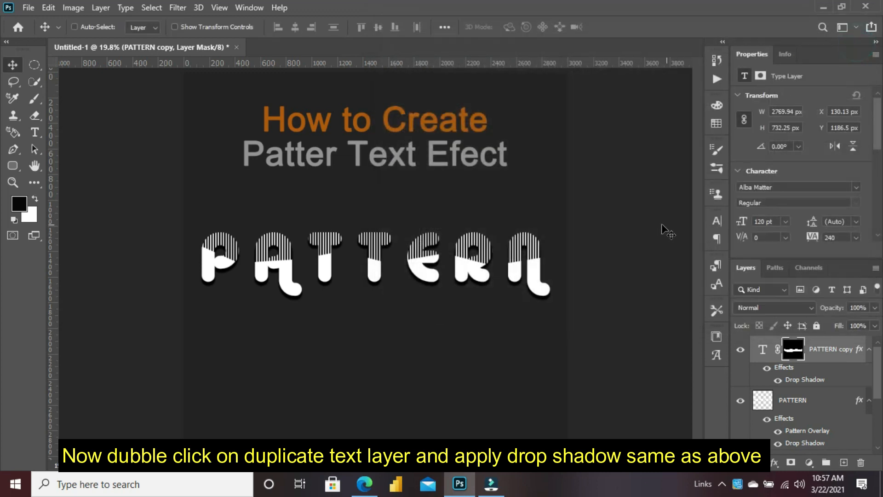